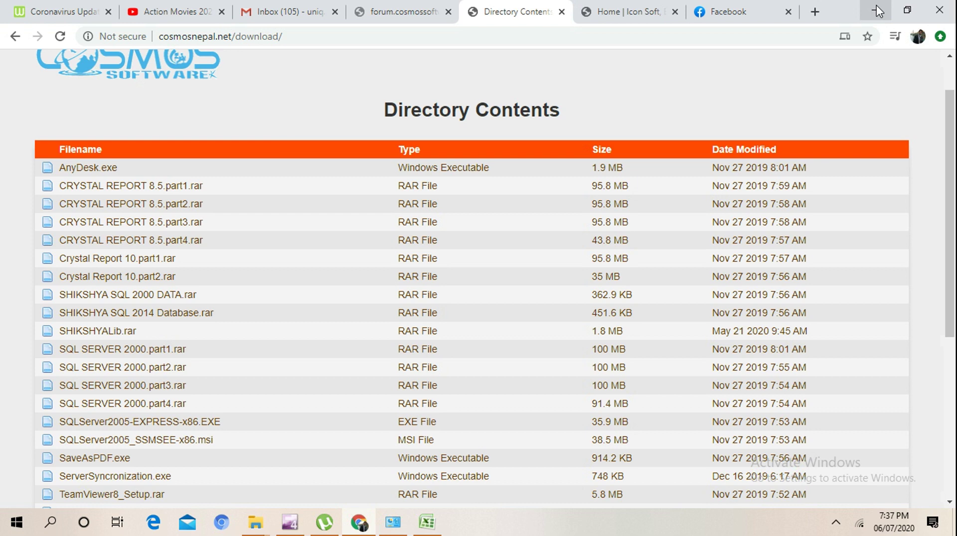
Switch to File Explorer, open drive F (E:), and extract the Crystal Report 8 archive in place
{"action": "left_click", "coordinate": [876, 5]}
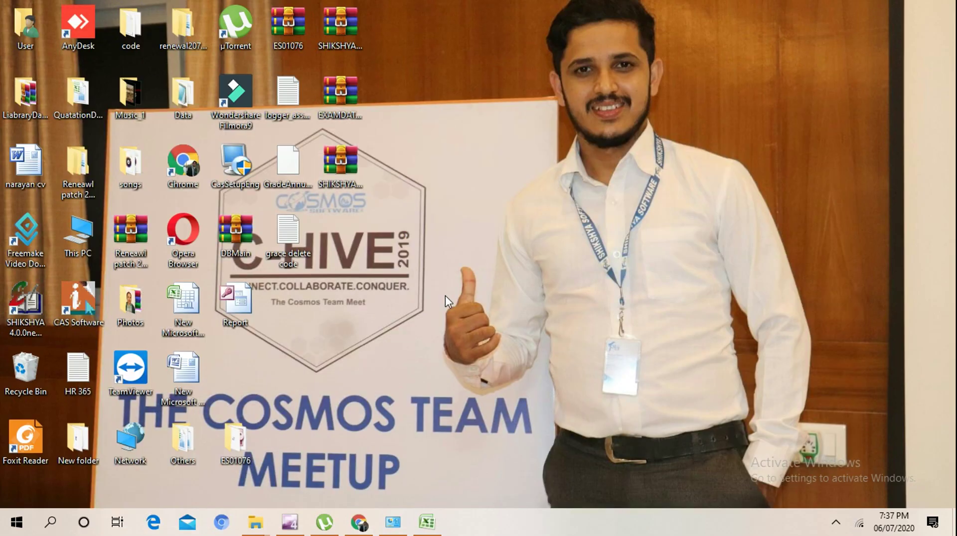
{"action": "left_click", "coordinate": [76, 250]}
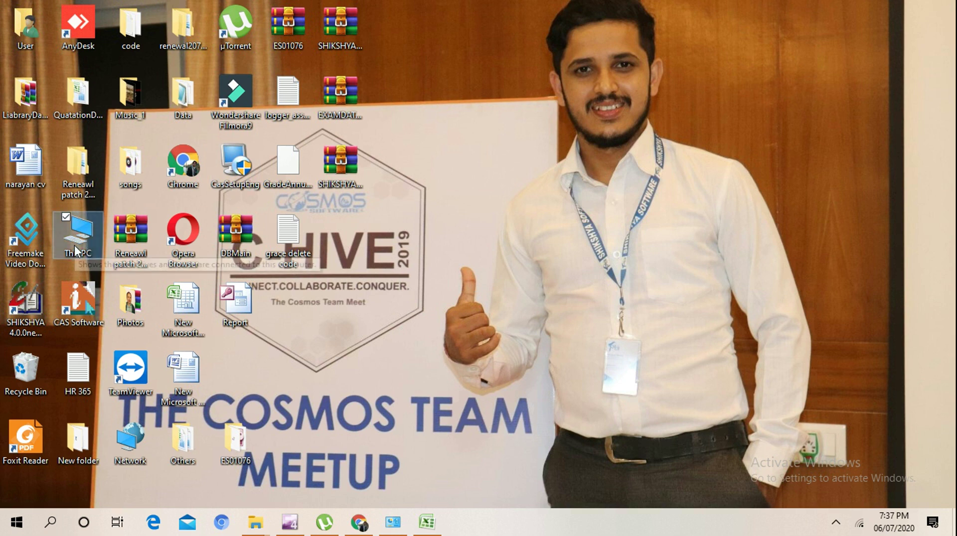
{"action": "double_click", "coordinate": [76, 249]}
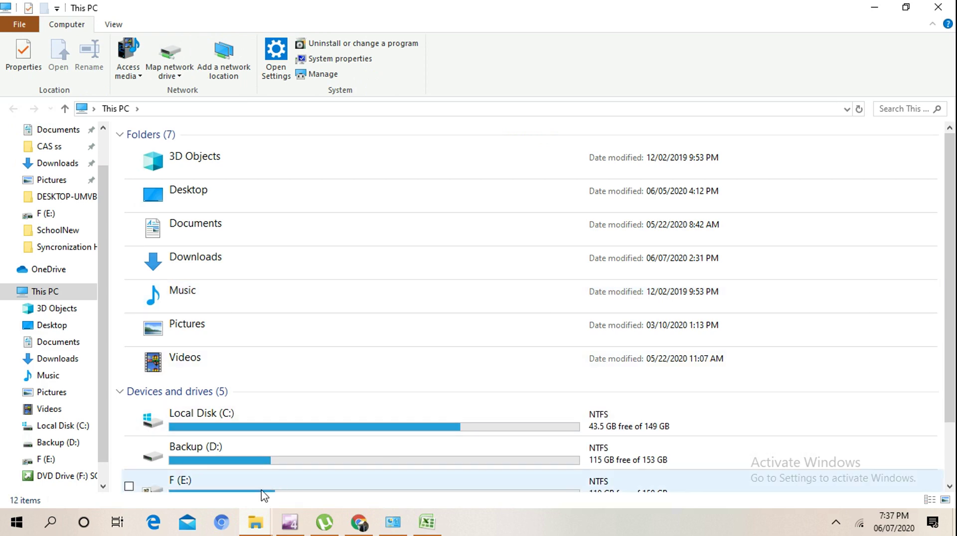
{"action": "double_click", "coordinate": [188, 486]}
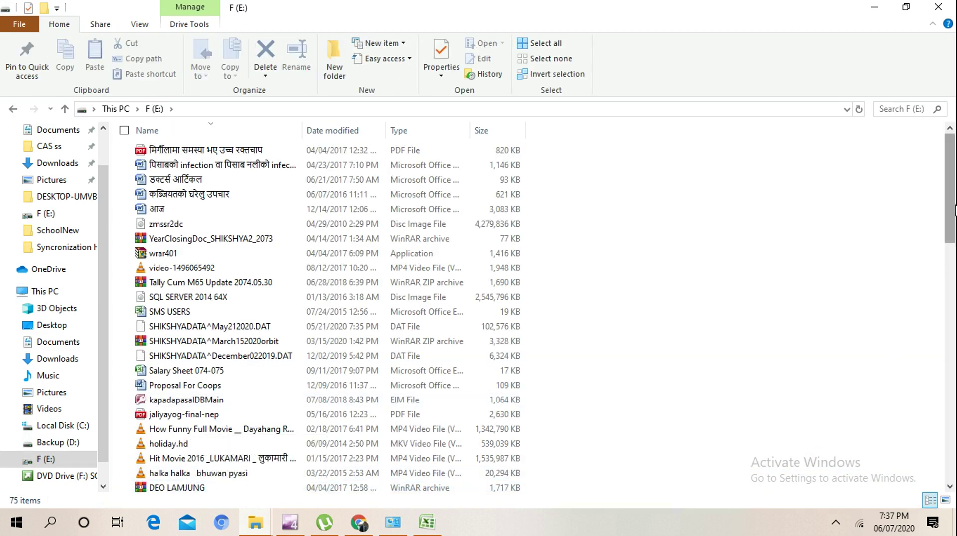
{"action": "left_click_drag", "start_coordinate": [954, 209], "coordinate": [953, 259]}
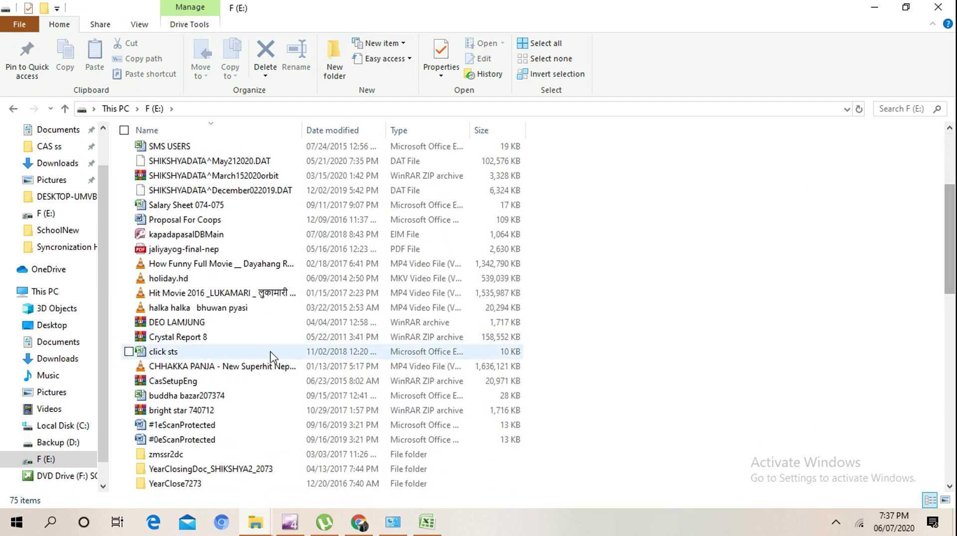
{"action": "right_click", "coordinate": [185, 342]}
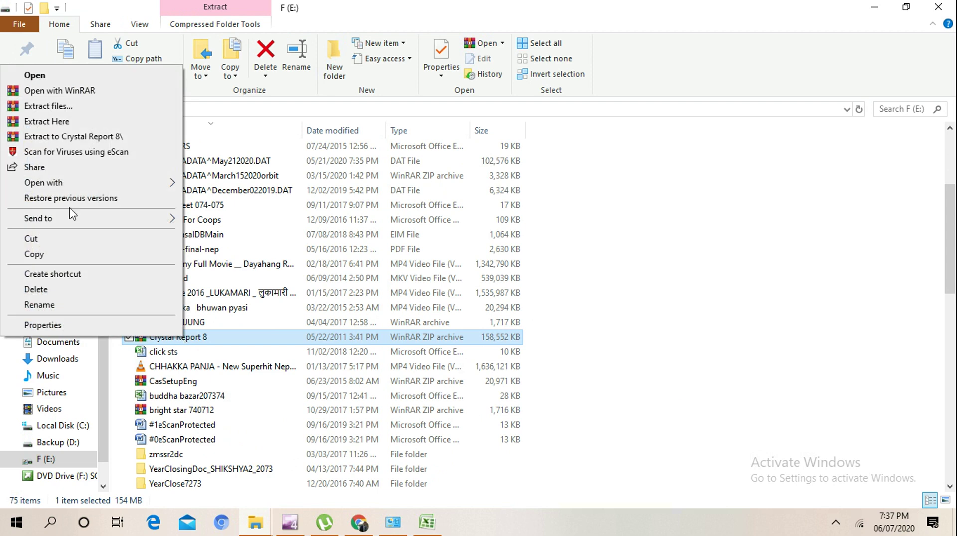
{"action": "left_click", "coordinate": [42, 122]}
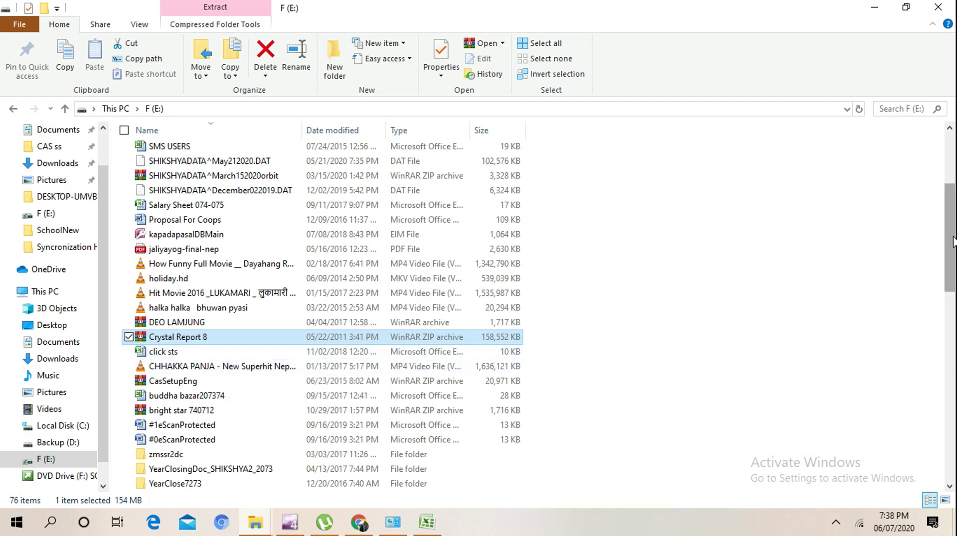
Open the extracted Crystal Report 8.5 folder and launch setup from the Crystal Report 8.5 application
{"action": "left_click_drag", "start_coordinate": [951, 238], "coordinate": [954, 426]}
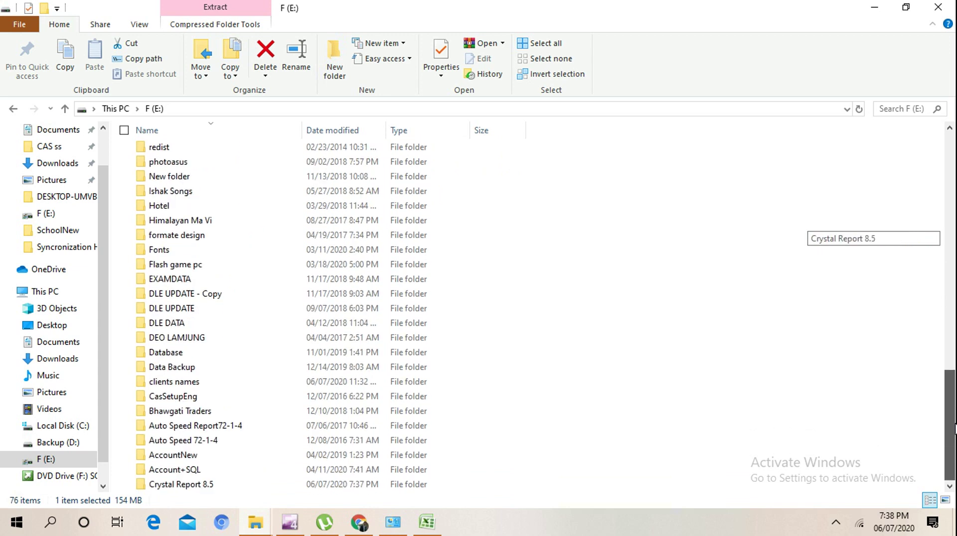
{"action": "left_click", "coordinate": [193, 486]}
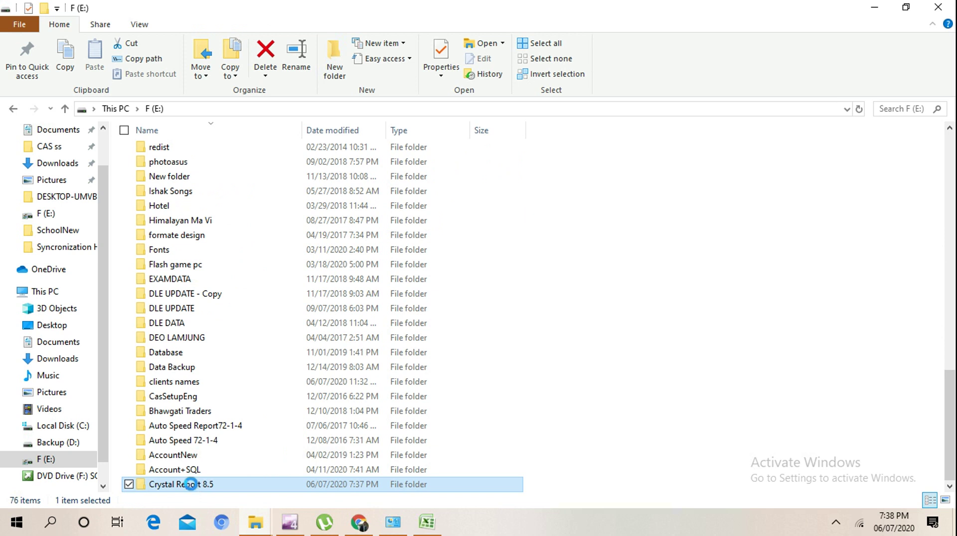
{"action": "double_click", "coordinate": [189, 485]}
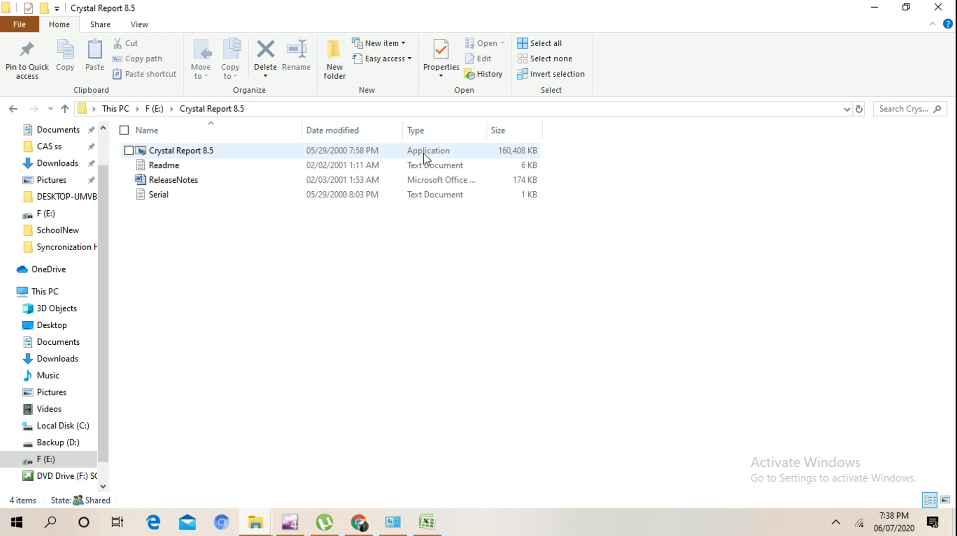
{"action": "left_click", "coordinate": [158, 154]}
{"action": "double_click", "coordinate": [157, 153]}
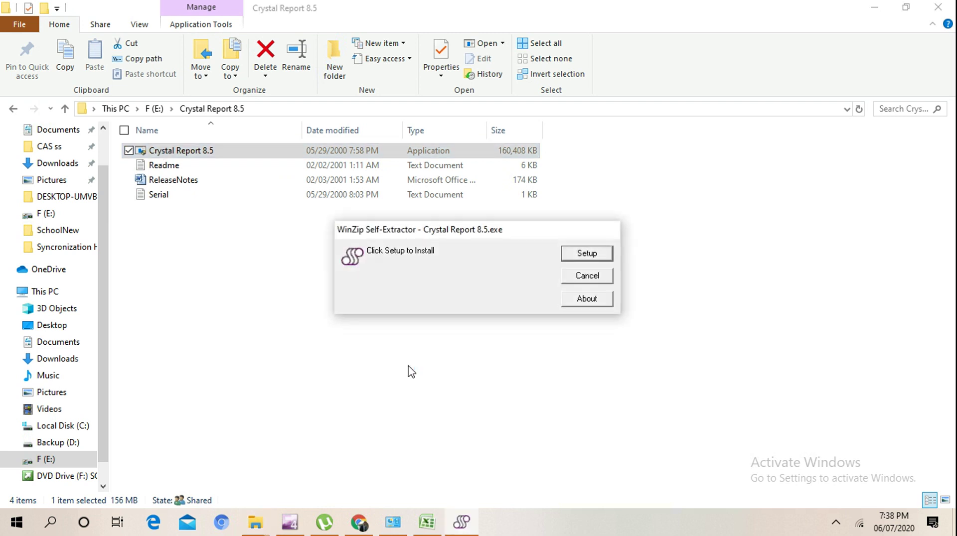
{"action": "left_click", "coordinate": [587, 254]}
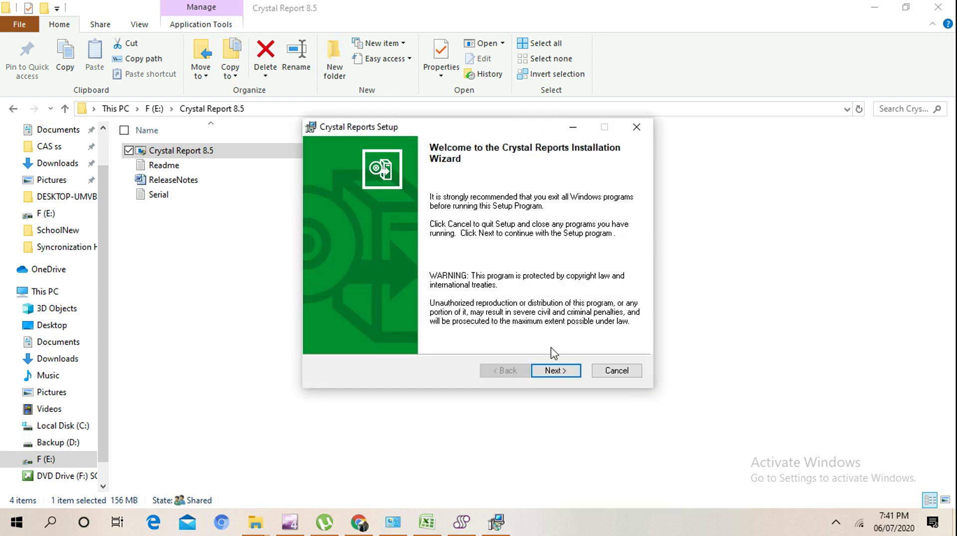
Proceed past the setup welcome page and accept the Crystal Reports license agreement
{"action": "left_click", "coordinate": [555, 371]}
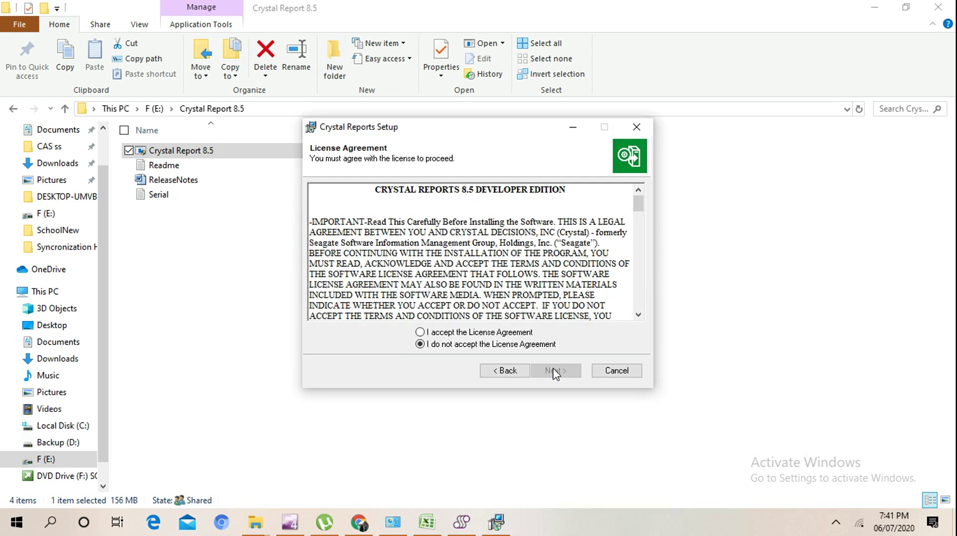
{"action": "left_click", "coordinate": [455, 334]}
{"action": "left_click", "coordinate": [555, 372]}
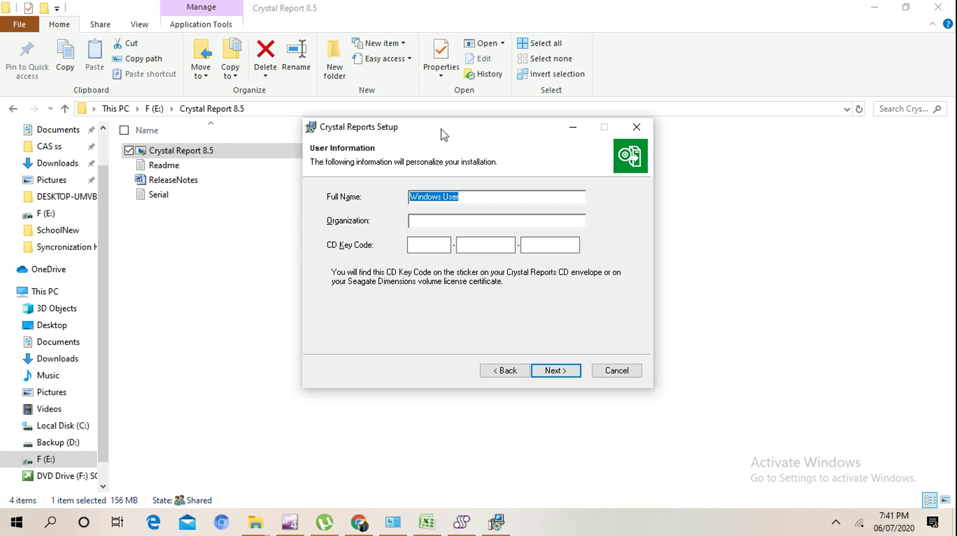
Copy the serial number from the Serial text file in the Crystal Report 8.5 folder, then close the file
{"action": "left_click_drag", "start_coordinate": [445, 134], "coordinate": [571, 130]}
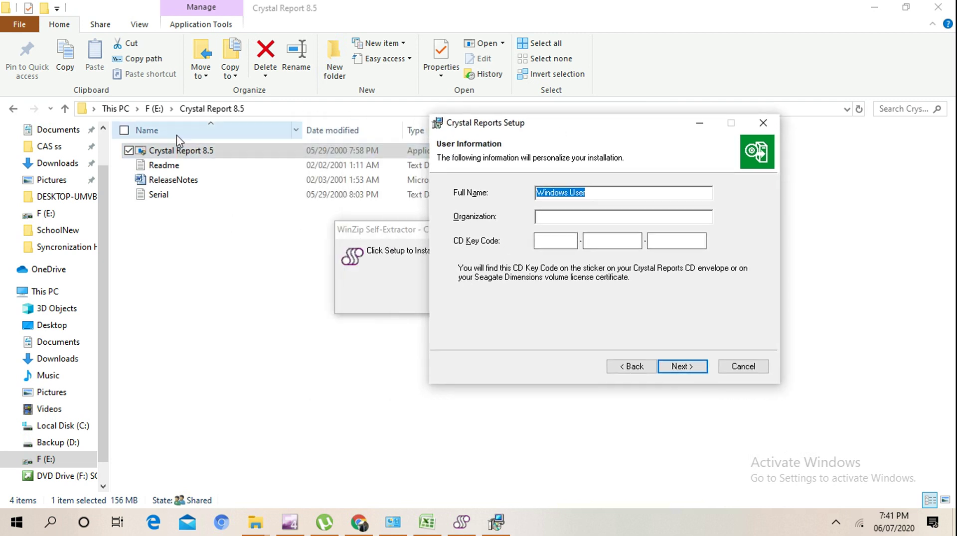
{"action": "double_click", "coordinate": [159, 195]}
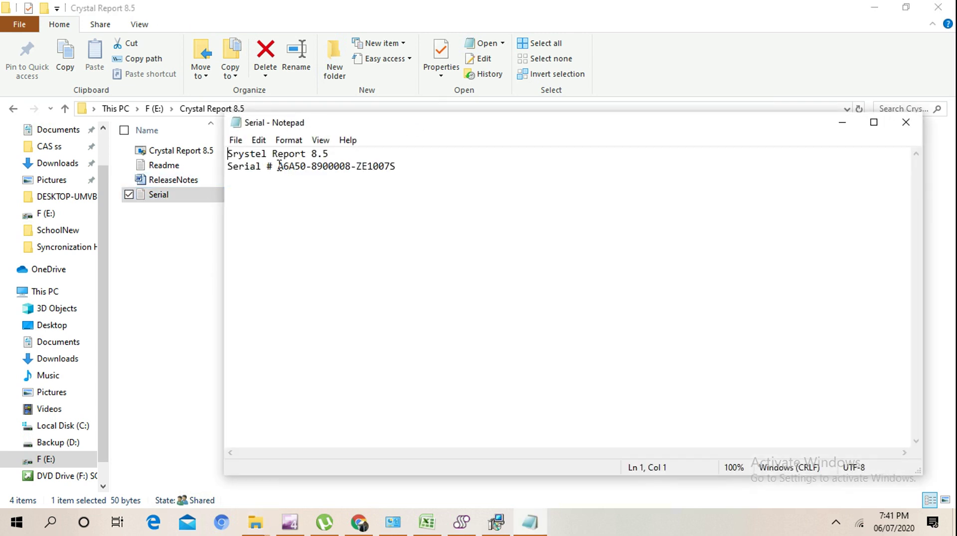
{"action": "left_click", "coordinate": [278, 165]}
{"action": "left_click_drag", "start_coordinate": [278, 166], "coordinate": [402, 175]}
{"action": "key", "text": "ctrl+c"}
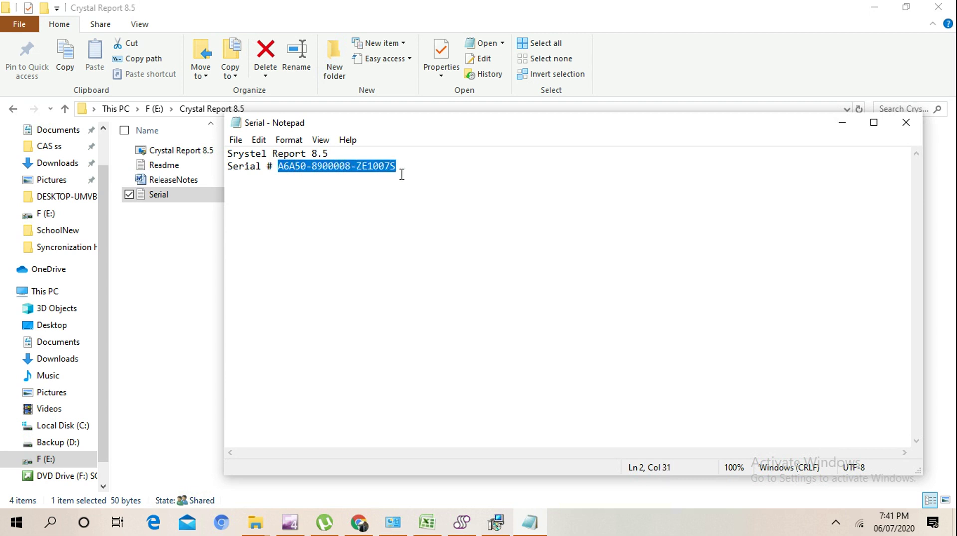
{"action": "left_click", "coordinate": [906, 122]}
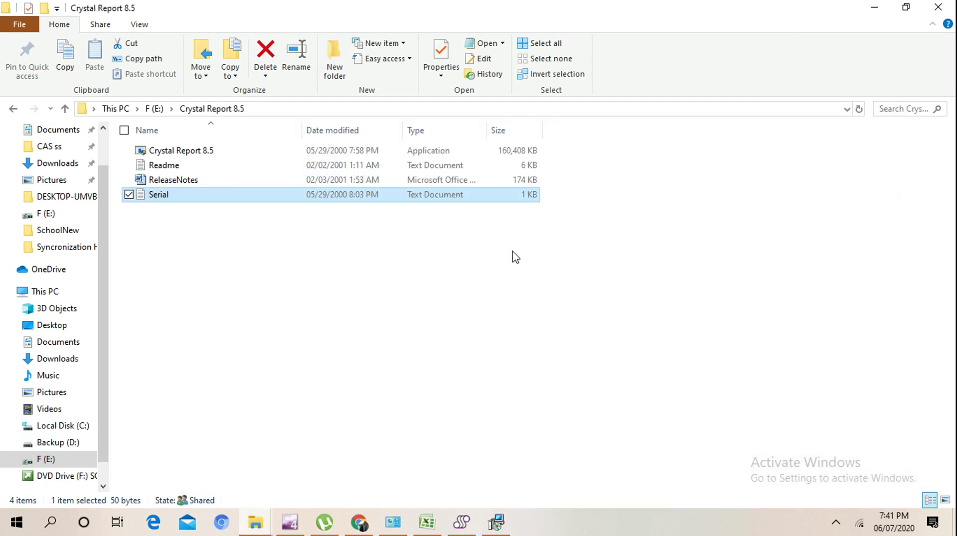
Back in Crystal Reports Setup, paste the copied serial into the Organization field and the first CD Key Code box
{"action": "left_click", "coordinate": [498, 523]}
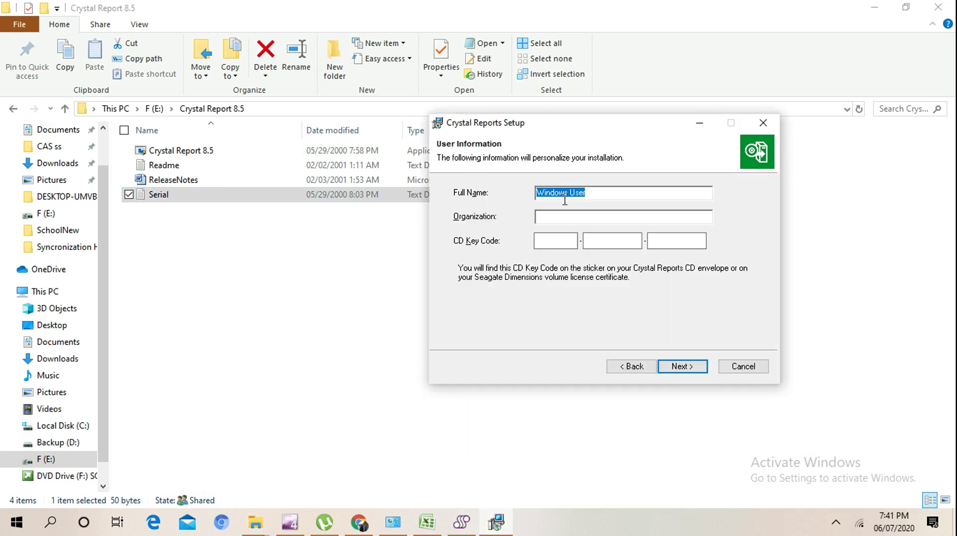
{"action": "left_click", "coordinate": [551, 215]}
{"action": "key", "text": "ctrl+v"}
{"action": "left_click", "coordinate": [552, 244]}
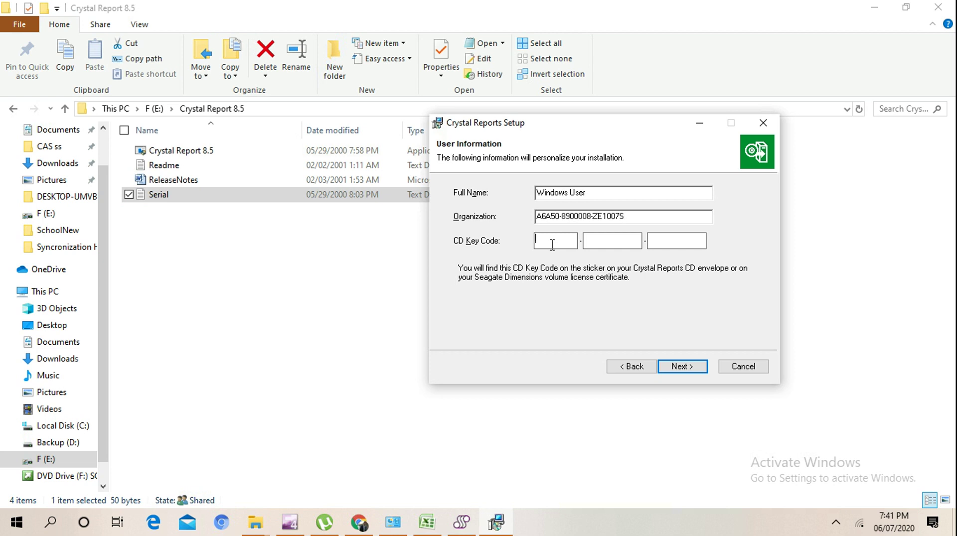
{"action": "key", "text": "ctrl+v"}
Copy the second and third serial parts from the Organization field into the remaining CD Key Code boxes and submit the user information
{"action": "left_click", "coordinate": [574, 216]}
{"action": "double_click", "coordinate": [583, 211]}
{"action": "key", "text": "ctrl+c"}
{"action": "left_click", "coordinate": [602, 240]}
{"action": "key", "text": "ctrl+v"}
{"action": "double_click", "coordinate": [607, 216]}
{"action": "key", "text": "ctrl+c"}
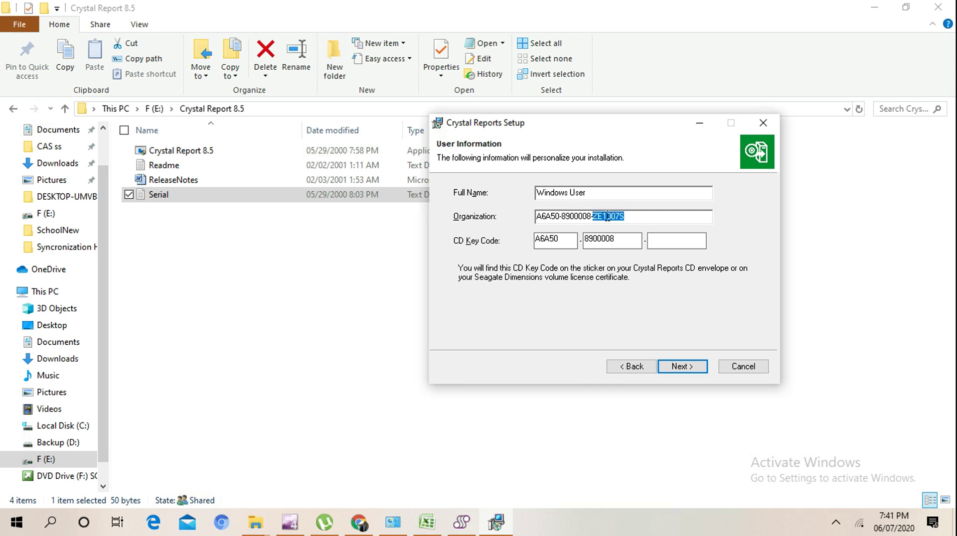
{"action": "left_click", "coordinate": [678, 246]}
{"action": "key", "text": "ctrl+v"}
{"action": "left_click", "coordinate": [682, 369]}
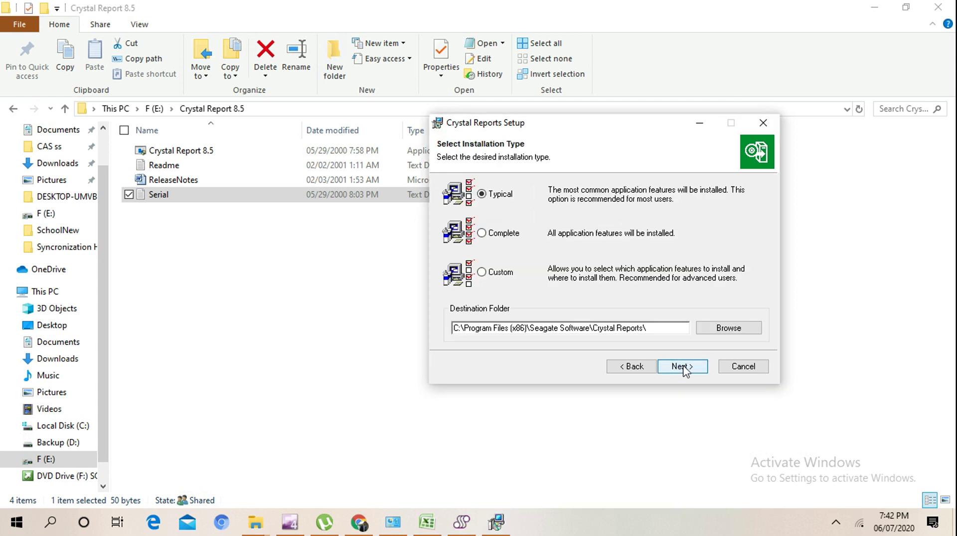
Install Crystal Reports with the Typical option in the default folder, postpone registration, and finish setup
{"action": "left_click", "coordinate": [683, 367]}
{"action": "left_click", "coordinate": [683, 369]}
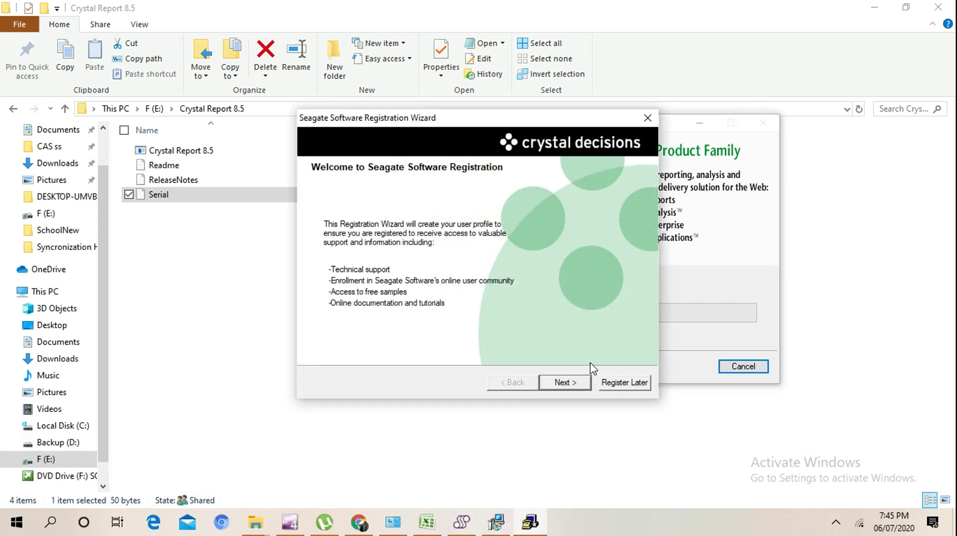
{"action": "left_click", "coordinate": [624, 382]}
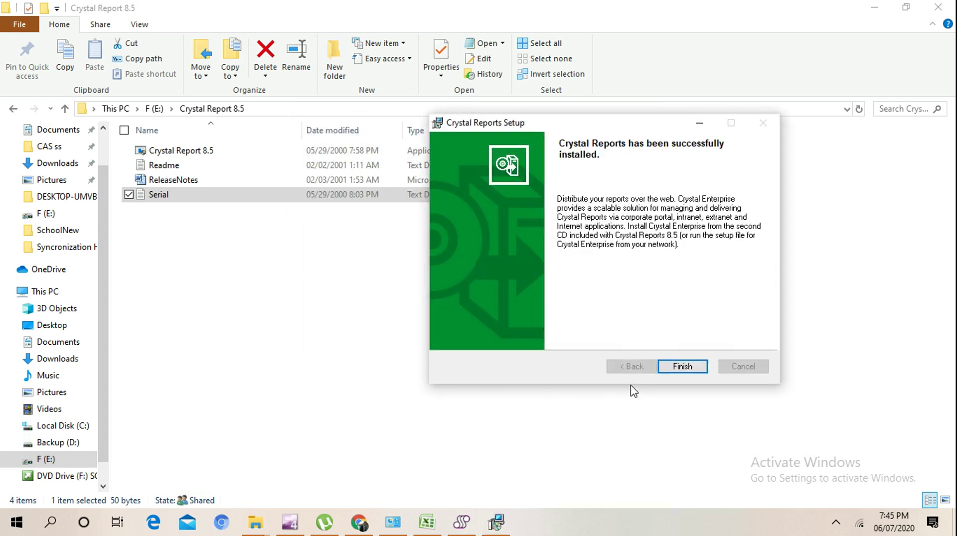
{"action": "left_click", "coordinate": [692, 369]}
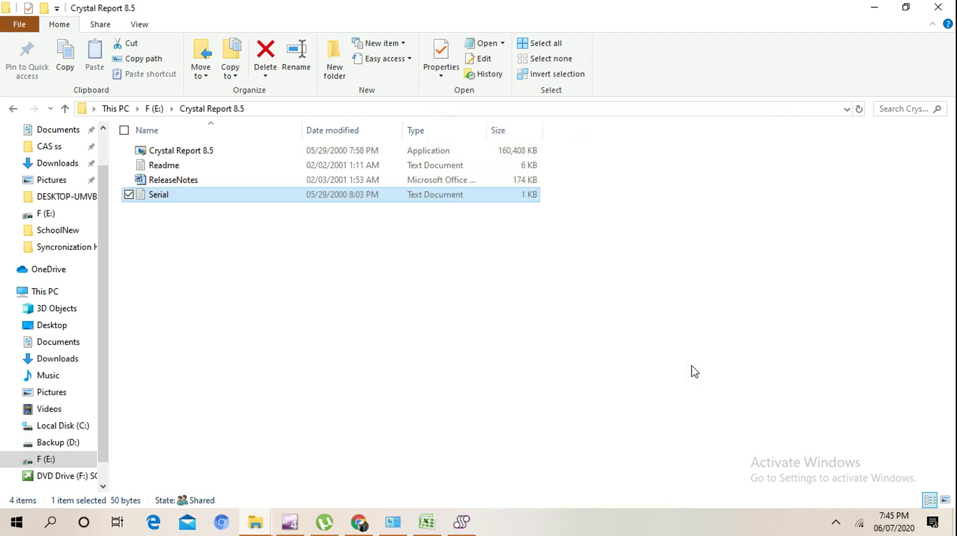